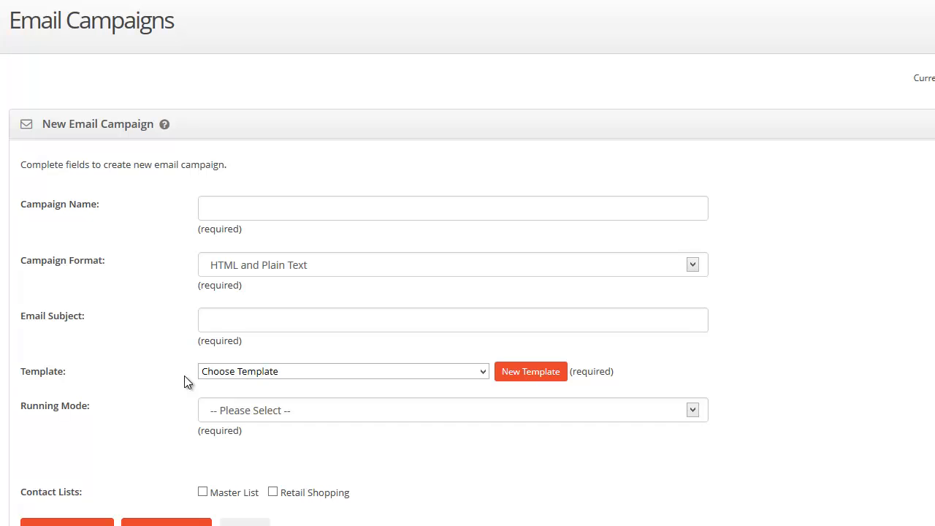
Step: Review the template, format and running mode options, keeping the HTML and Plain Text format
{"action": "left_click", "coordinate": [221, 374]}
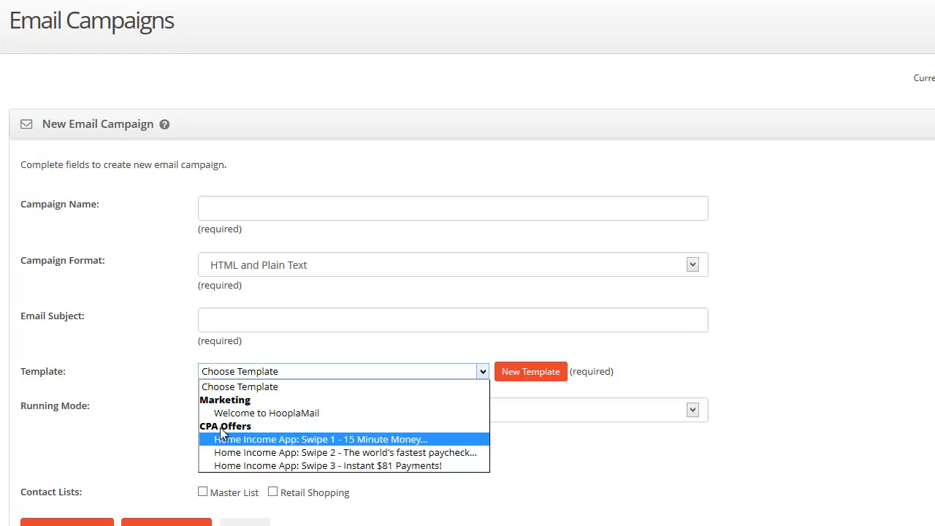
{"action": "left_click", "coordinate": [225, 385]}
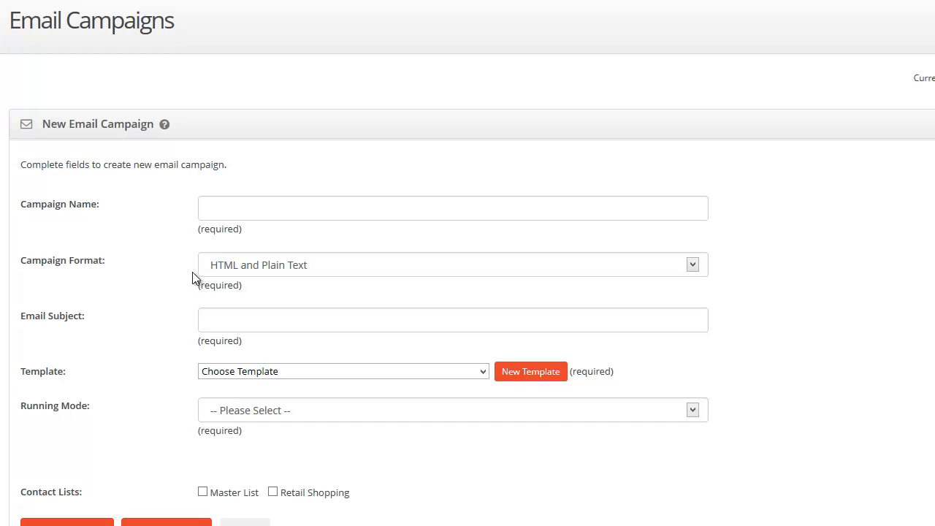
{"action": "left_click", "coordinate": [252, 269]}
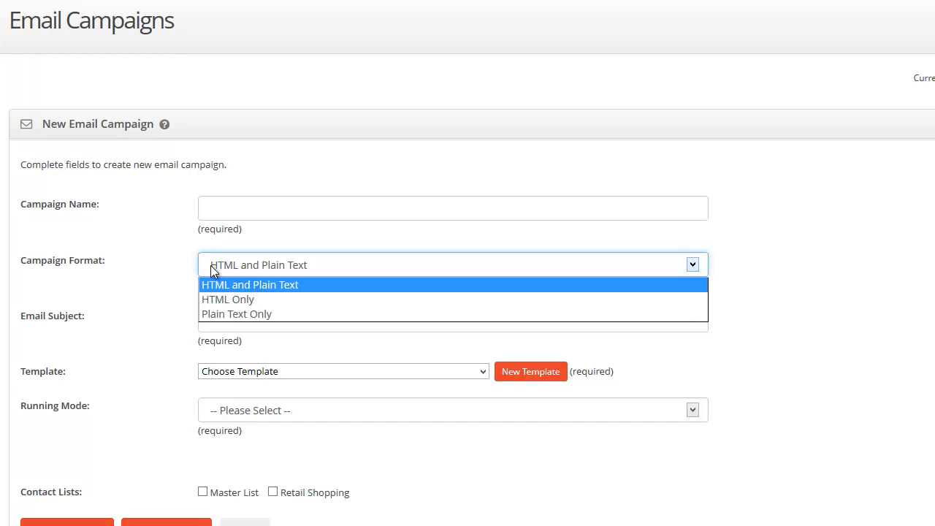
{"action": "left_click", "coordinate": [175, 271]}
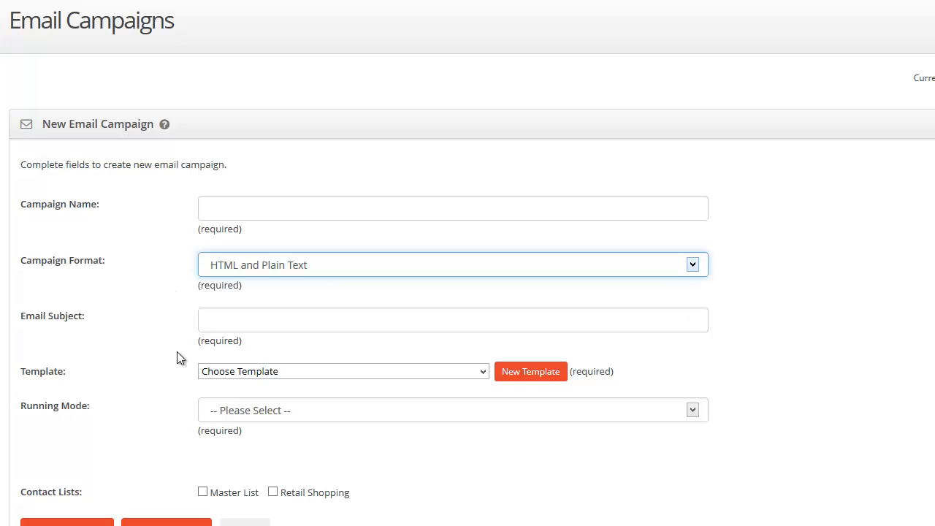
{"action": "left_click", "coordinate": [220, 323]}
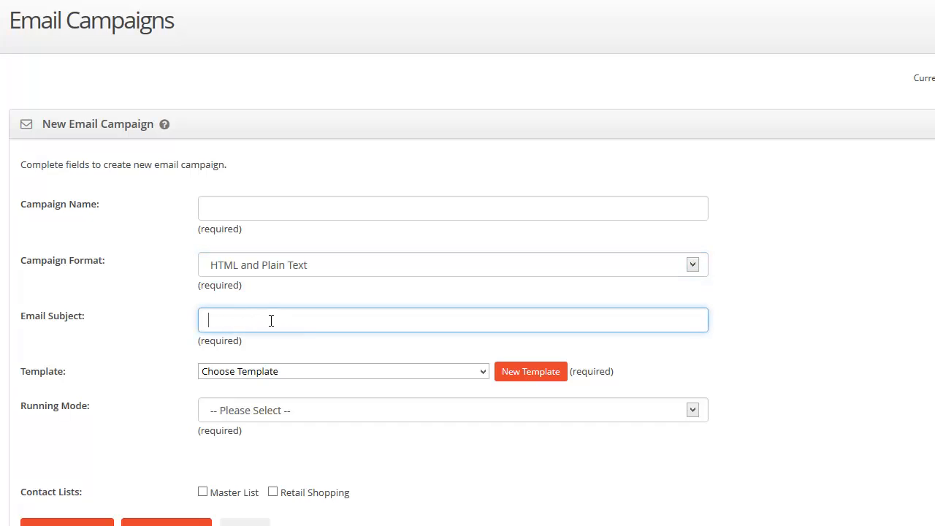
{"action": "left_click", "coordinate": [219, 410]}
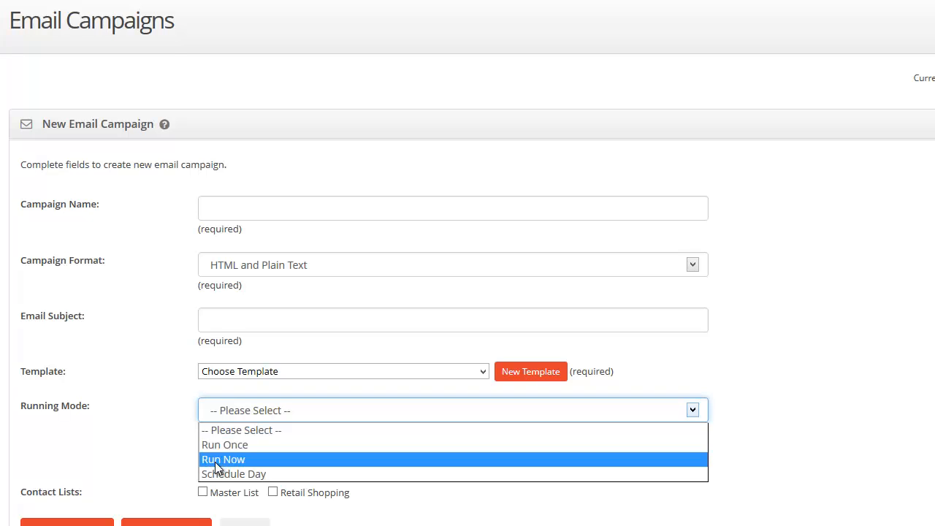
{"action": "left_click", "coordinate": [177, 295]}
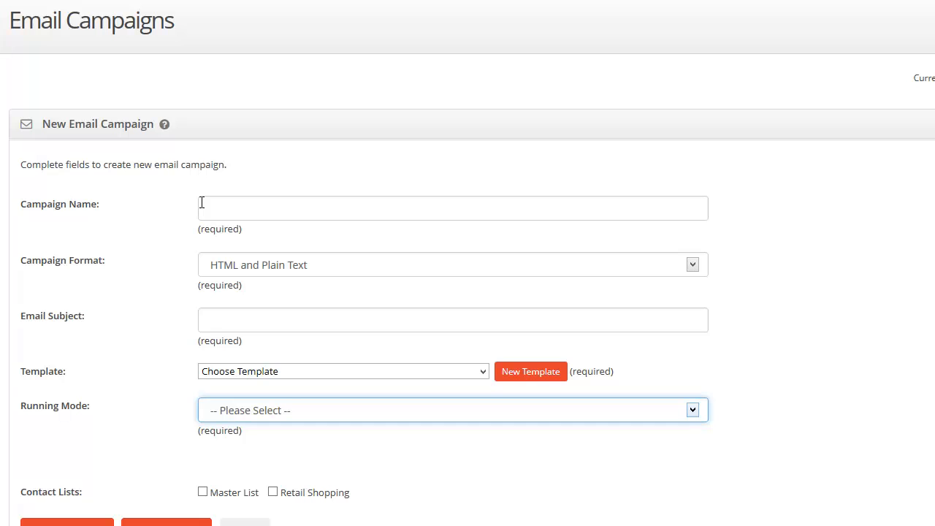
Step: Begin a new email template, then dismiss the template form unsaved
{"action": "left_click", "coordinate": [531, 372]}
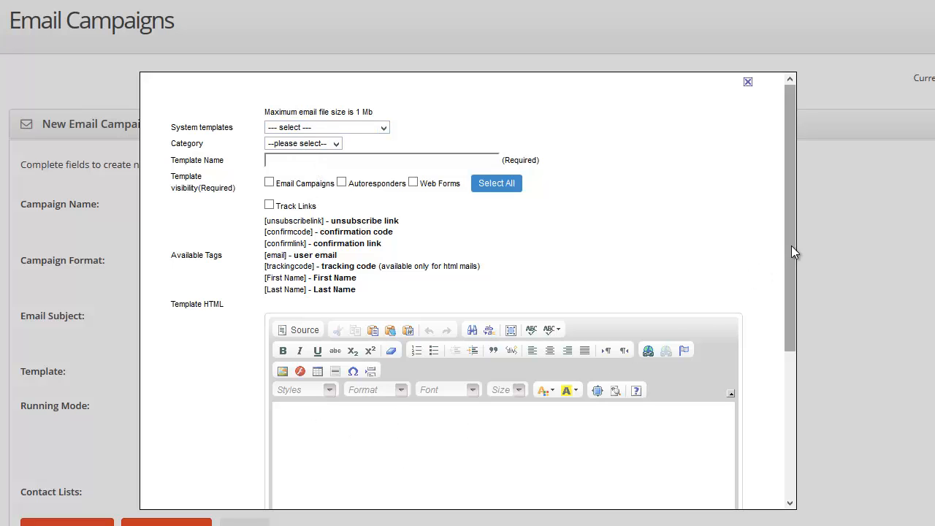
{"action": "left_click_drag", "start_coordinate": [794, 252], "coordinate": [724, 347]}
{"action": "left_click", "coordinate": [472, 241]}
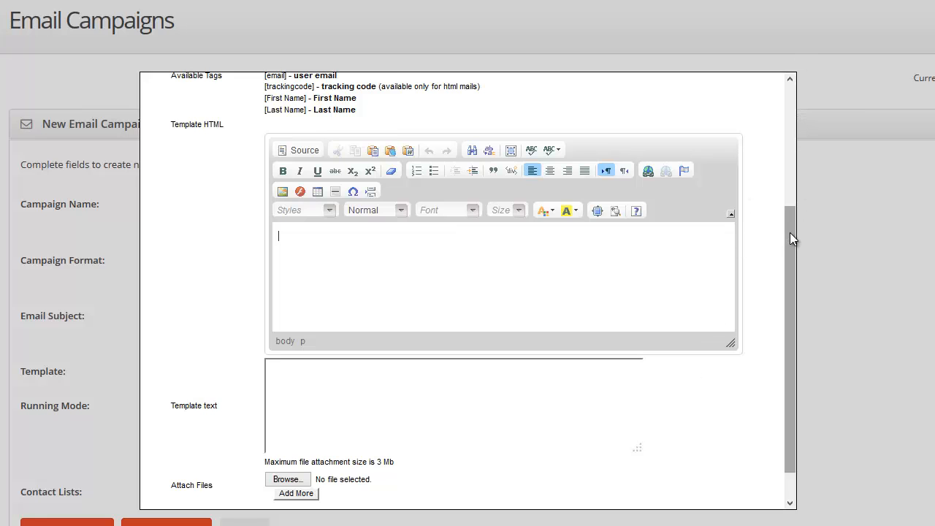
{"action": "left_click_drag", "start_coordinate": [790, 233], "coordinate": [793, 94]}
{"action": "left_click", "coordinate": [745, 82]}
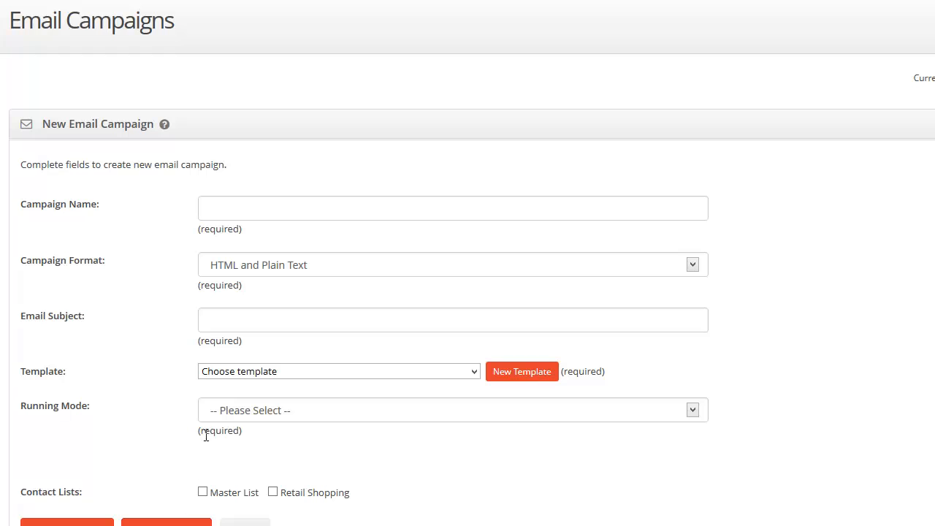
Step: Enter 'Test 2' as the campaign name
{"action": "left_click", "coordinate": [245, 204]}
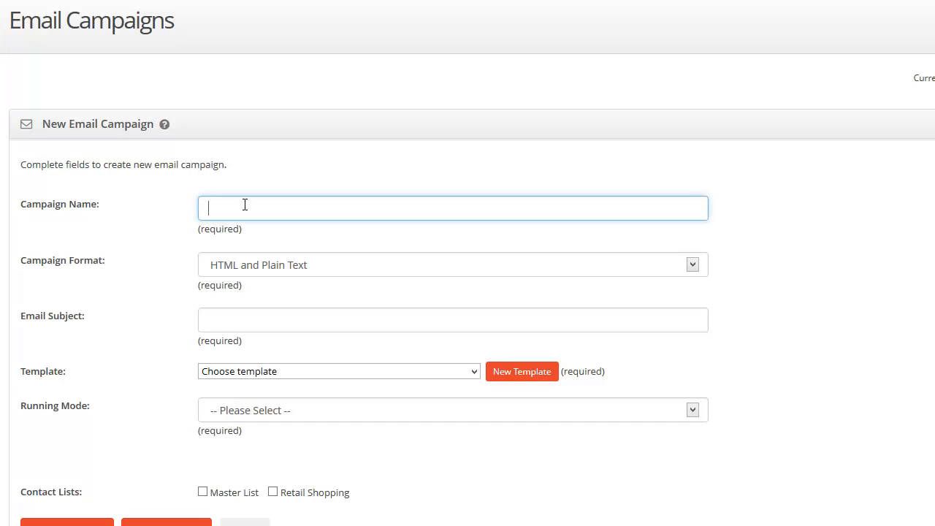
{"action": "type", "text": "Test"}
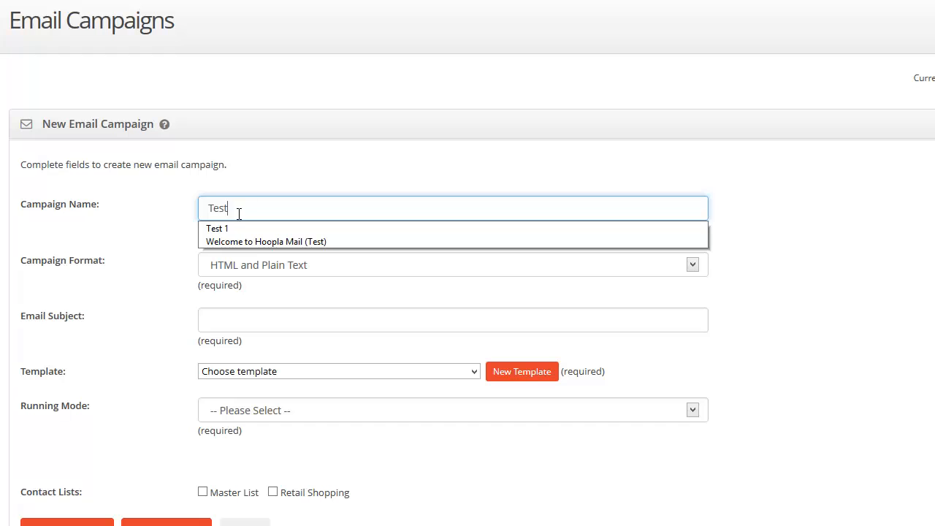
{"action": "left_click", "coordinate": [227, 228]}
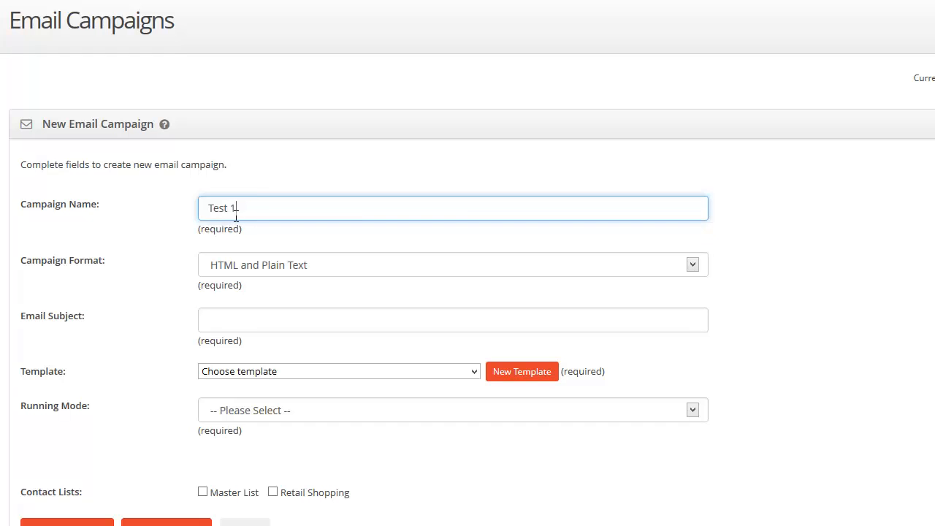
{"action": "key", "text": "BackSpace"}
{"action": "type", "text": "2"}
Step: Use subject '[First Name], Welcome to HooplaMail' and the Welcome to HooplaMail template
{"action": "left_click", "coordinate": [229, 329]}
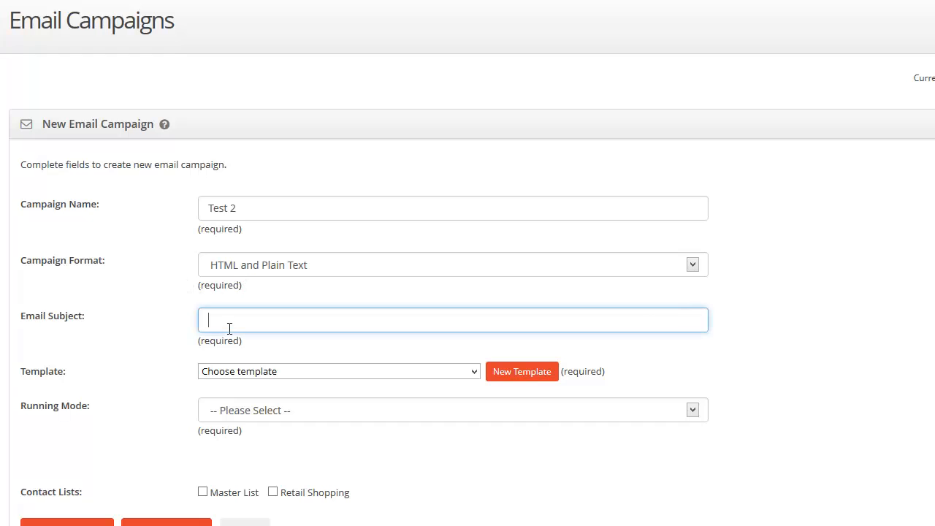
{"action": "left_click", "coordinate": [230, 329]}
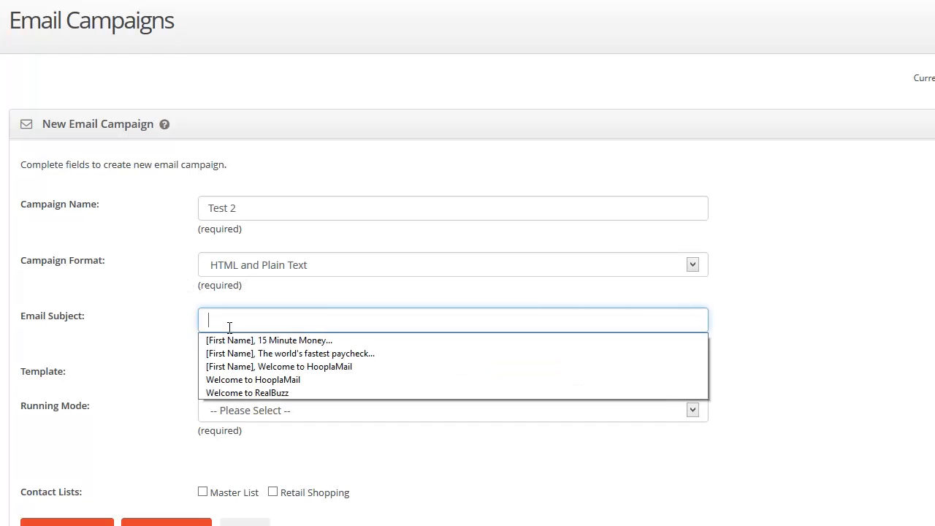
{"action": "left_click", "coordinate": [219, 367]}
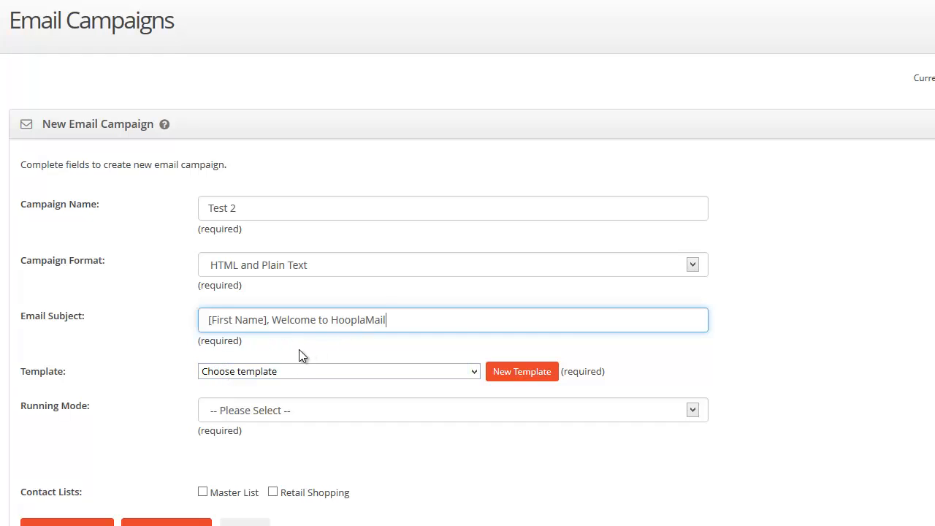
{"action": "left_click", "coordinate": [437, 373]}
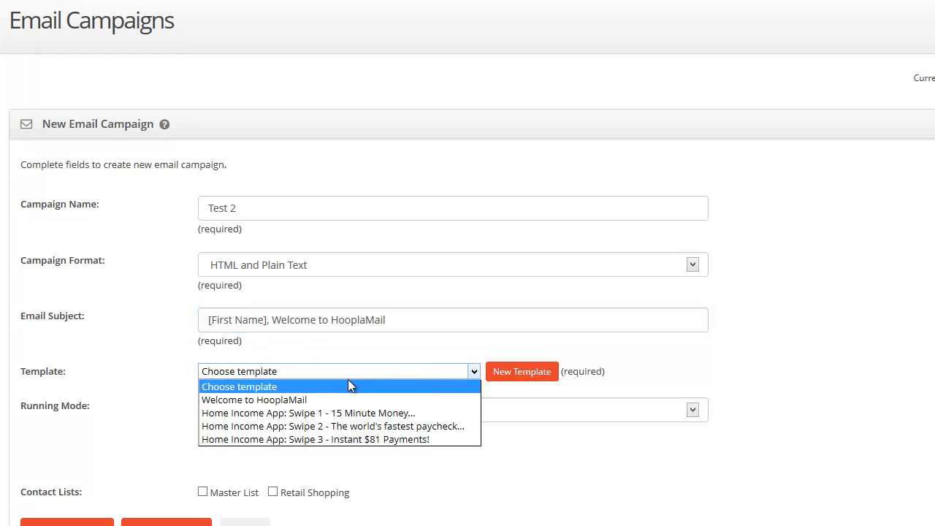
{"action": "left_click", "coordinate": [255, 401]}
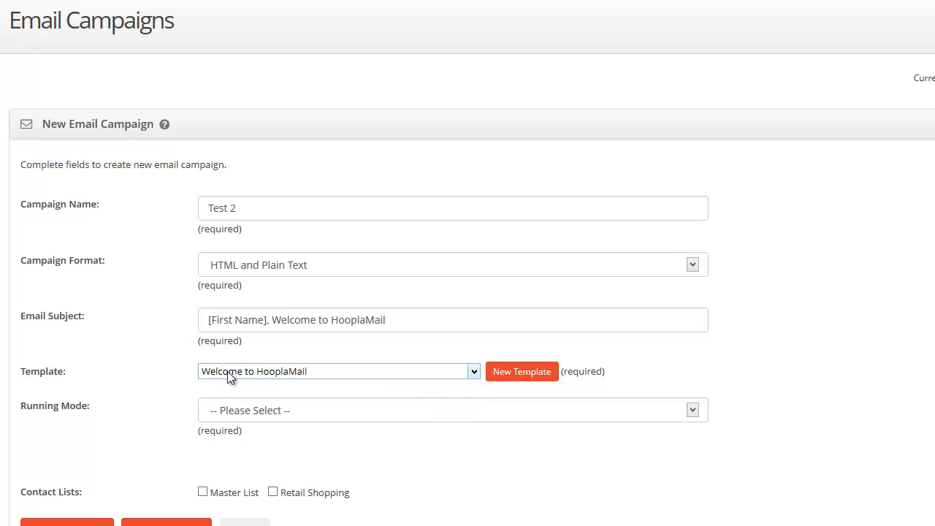
Step: After trying Run Once and a Sunday schedule, set Run Now and tick Master List
{"action": "left_click", "coordinate": [234, 412]}
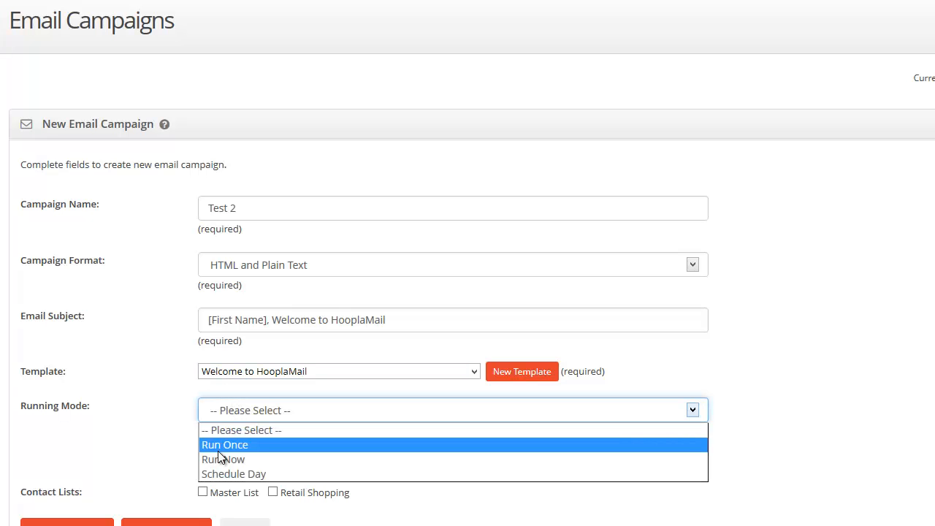
{"action": "left_click", "coordinate": [223, 445]}
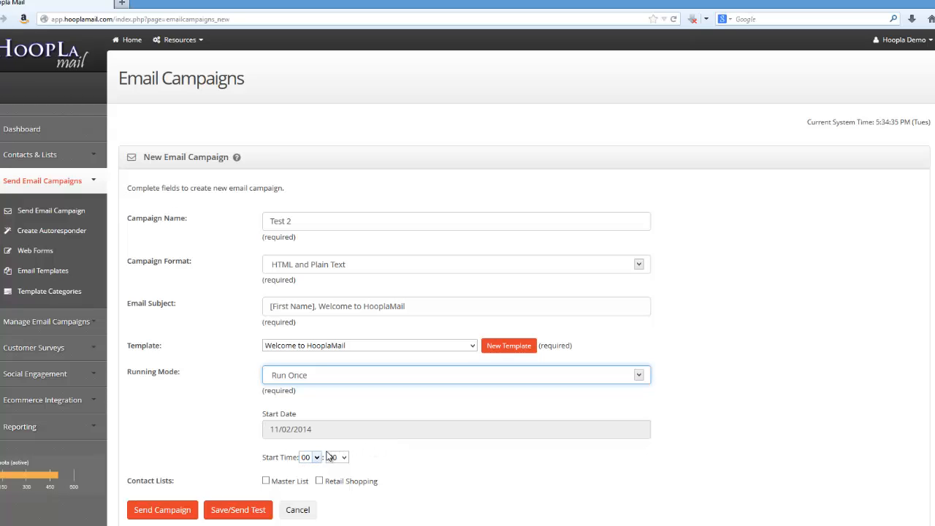
{"action": "left_click", "coordinate": [289, 382]}
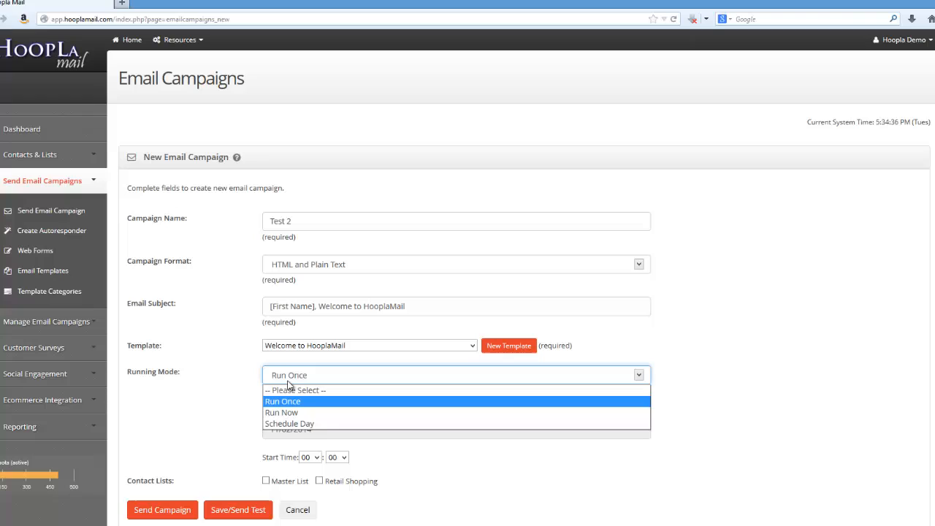
{"action": "left_click", "coordinate": [269, 424]}
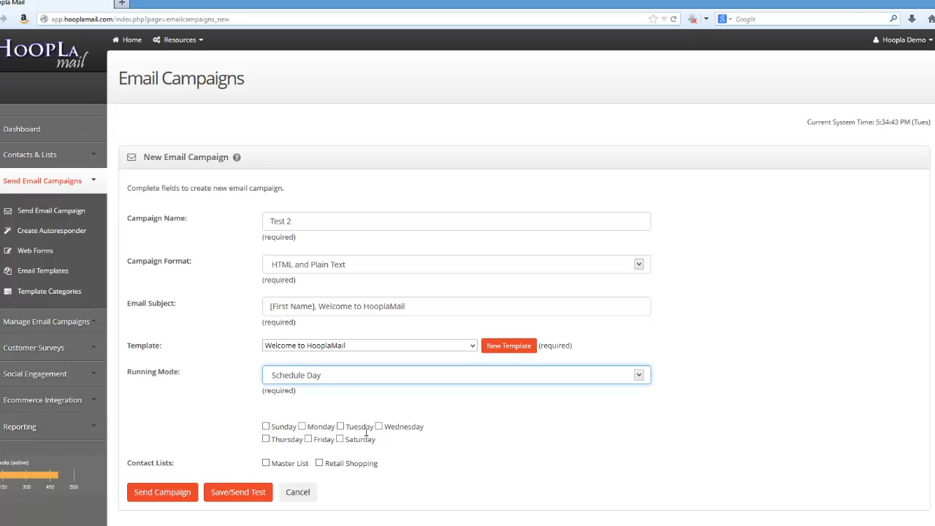
{"action": "left_click", "coordinate": [265, 428]}
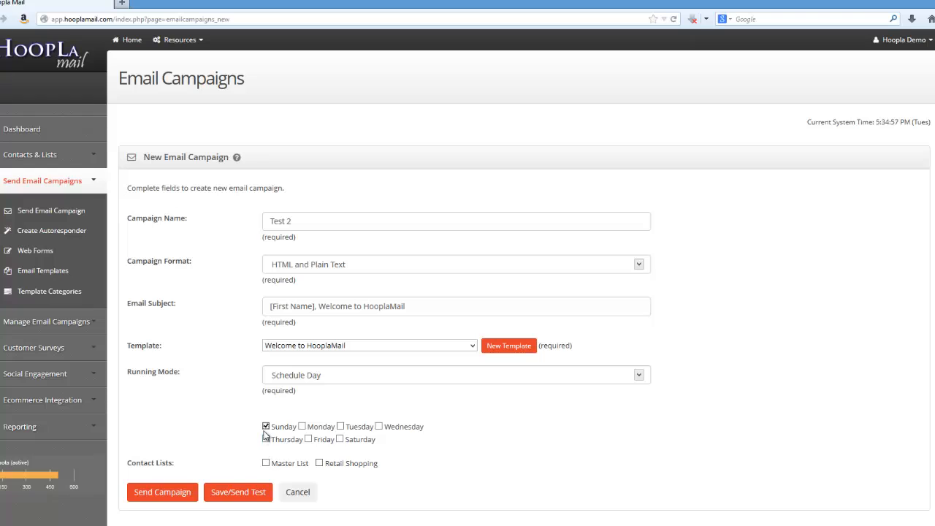
{"action": "left_click", "coordinate": [290, 376]}
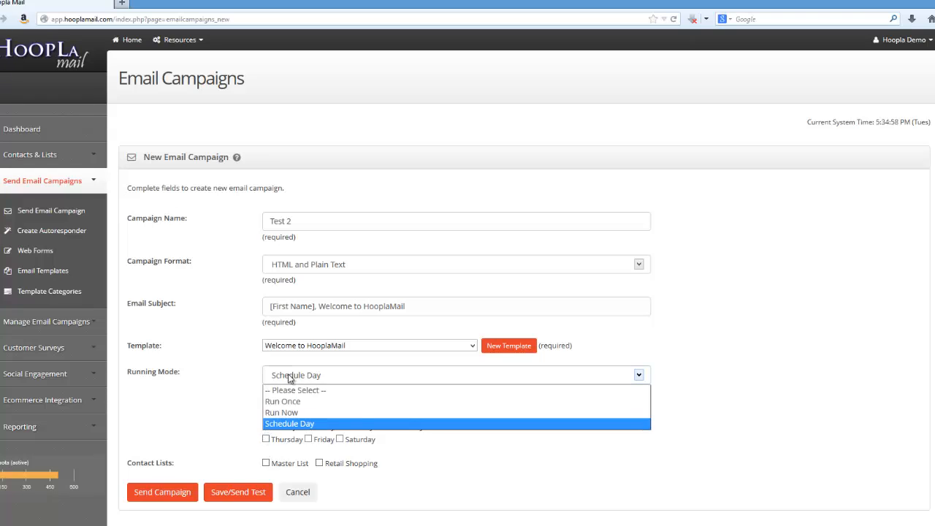
{"action": "left_click", "coordinate": [274, 414]}
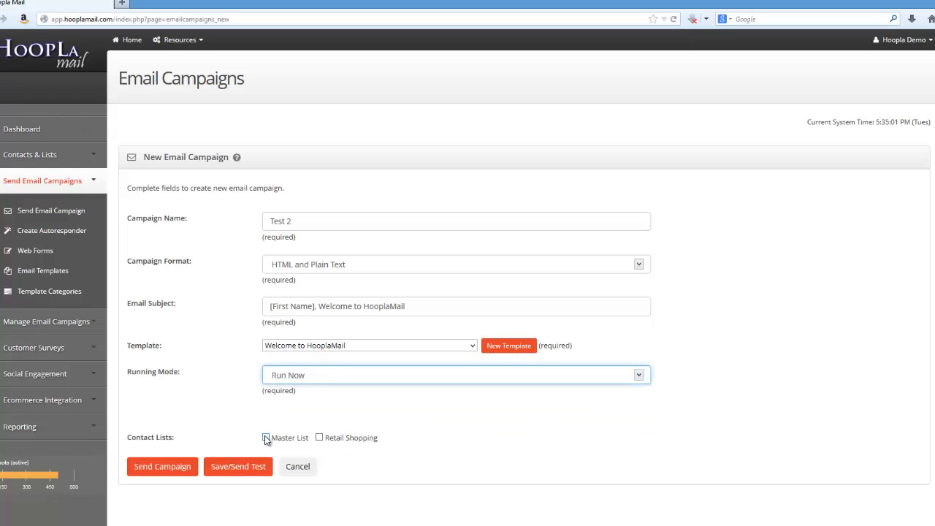
{"action": "left_click", "coordinate": [266, 438]}
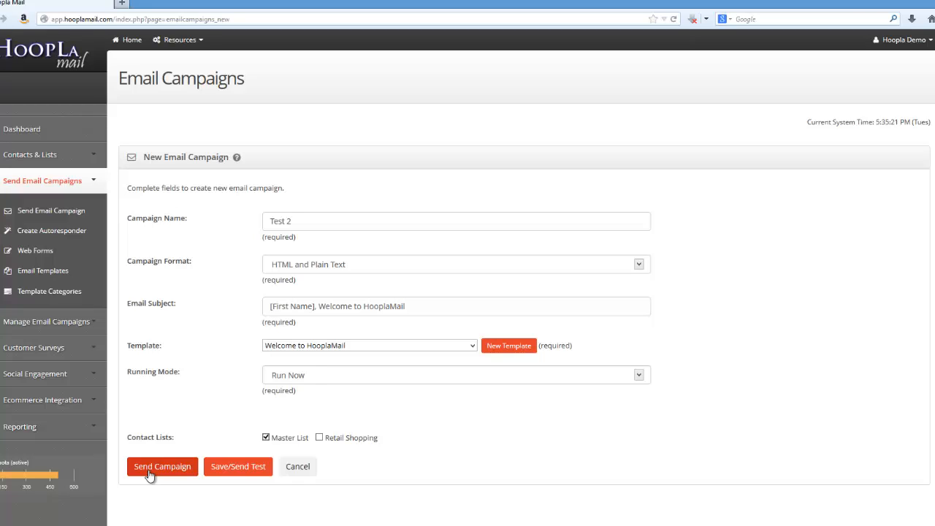
Step: Save the Test 2 campaign and choose Send Test Message from its Action menu
{"action": "left_click", "coordinate": [246, 472]}
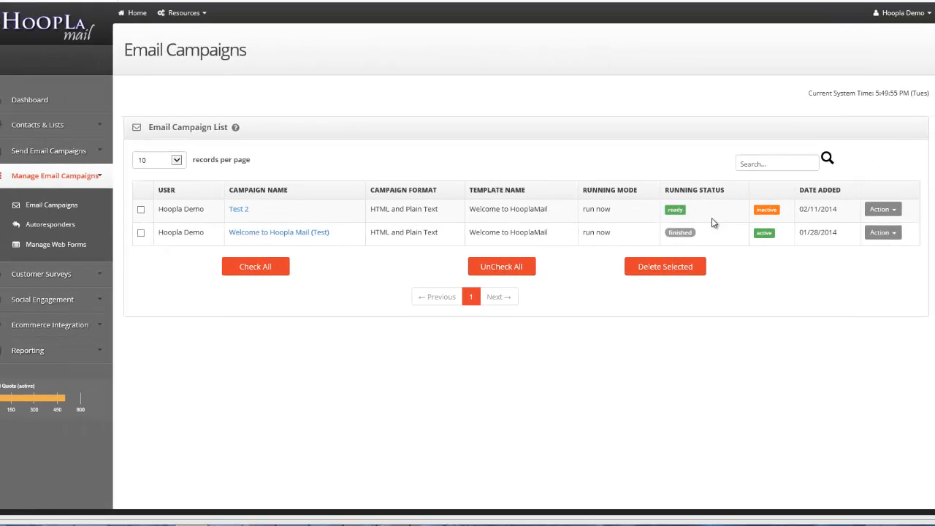
{"action": "left_click", "coordinate": [882, 209]}
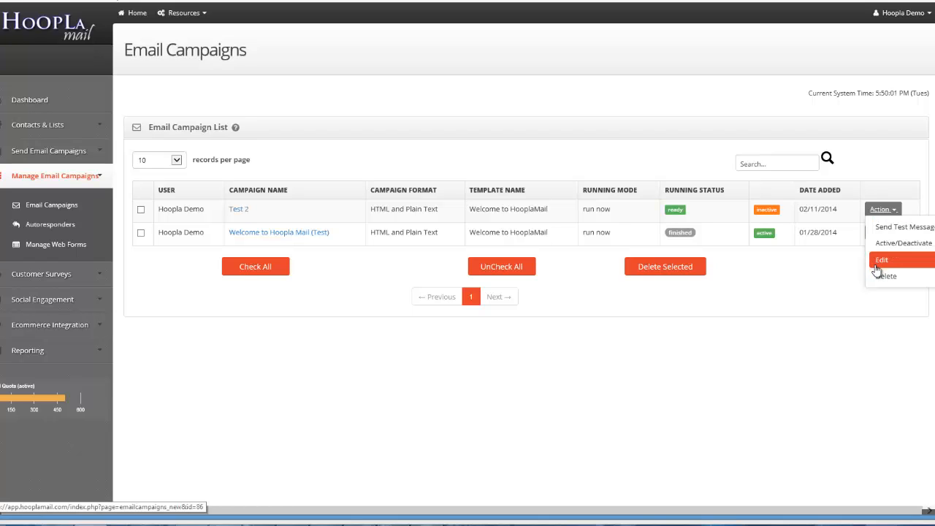
{"action": "left_click", "coordinate": [903, 227]}
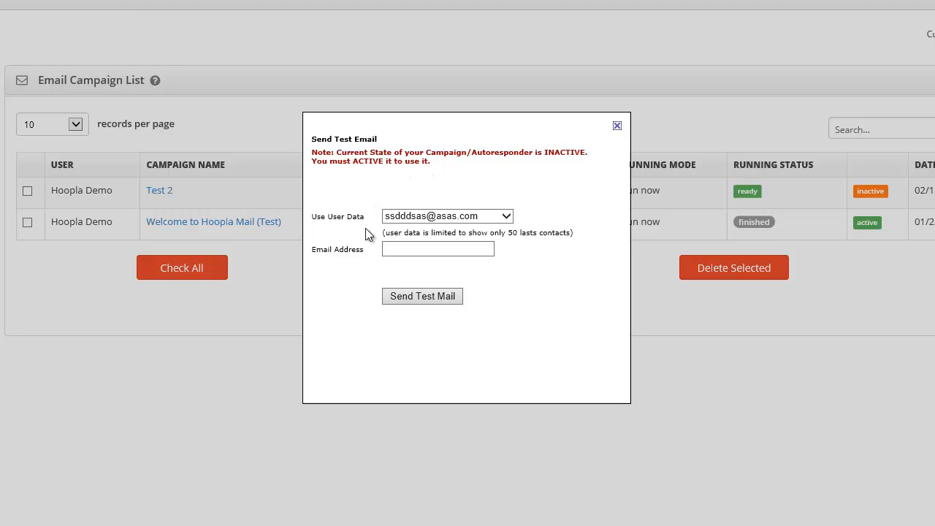
Step: Send a Test 2 test email to a chosen contact's e-mail address and close the dialog
{"action": "left_click", "coordinate": [414, 217]}
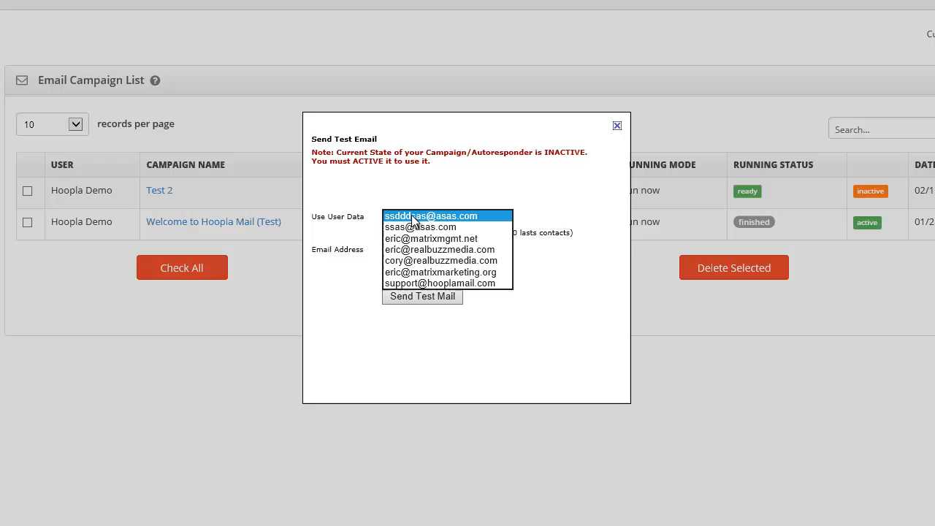
{"action": "left_click", "coordinate": [395, 250]}
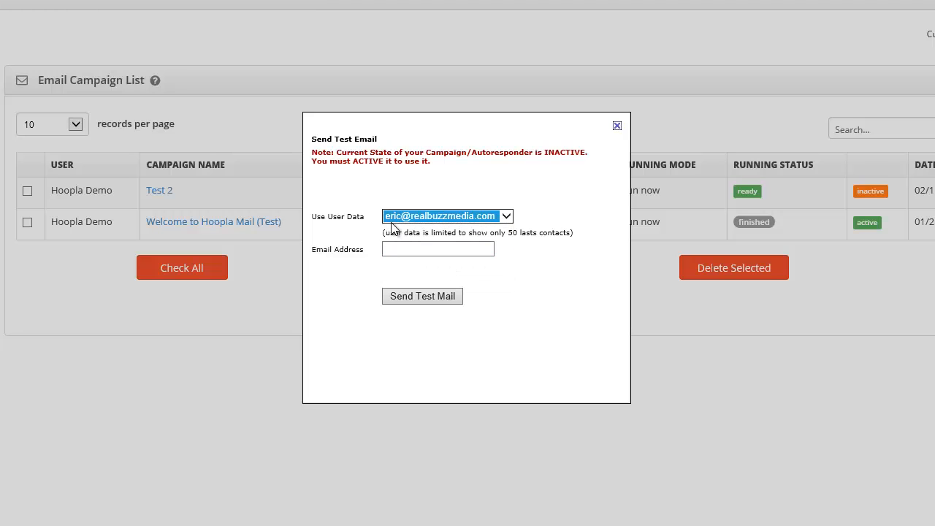
{"action": "left_click", "coordinate": [401, 251]}
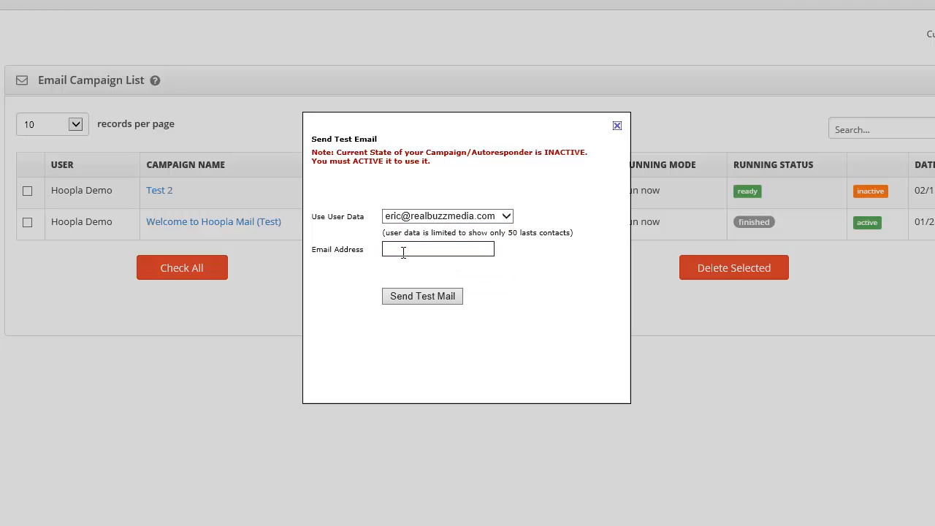
{"action": "left_click", "coordinate": [433, 296]}
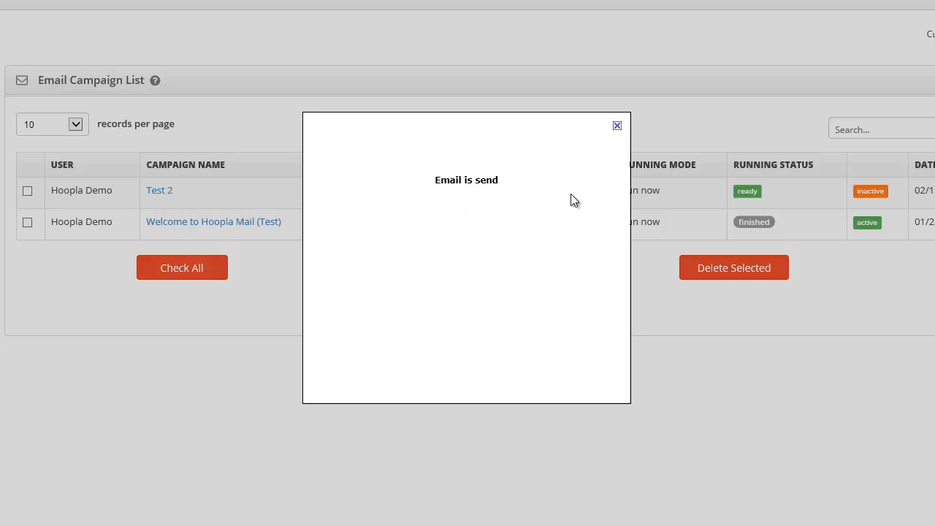
{"action": "left_click", "coordinate": [617, 126]}
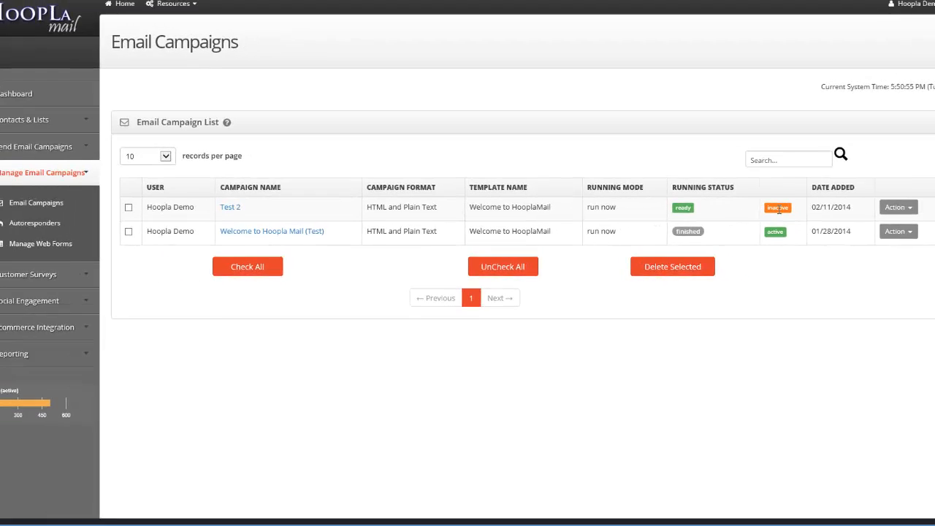
Step: Switch Test 2 from inactive to active via Active/Deactivate in its Action menu
{"action": "left_click", "coordinate": [871, 212]}
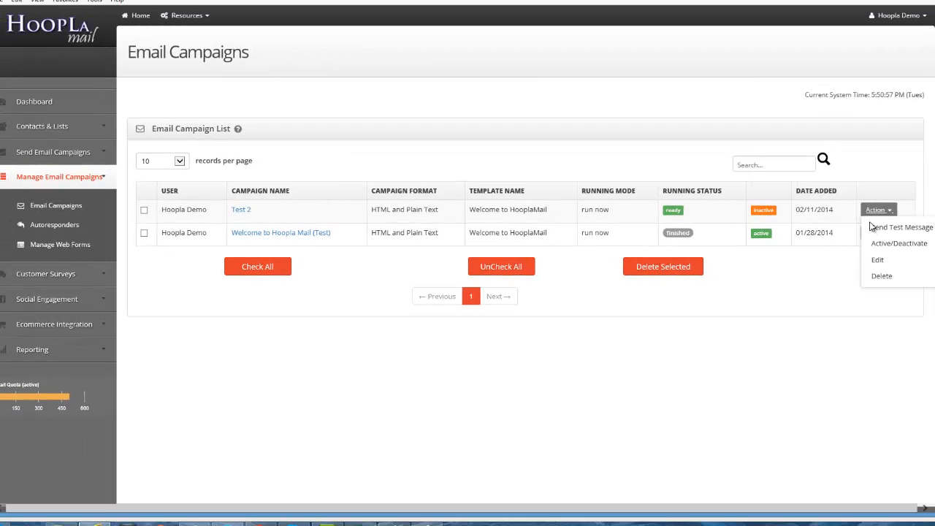
{"action": "left_click", "coordinate": [871, 244]}
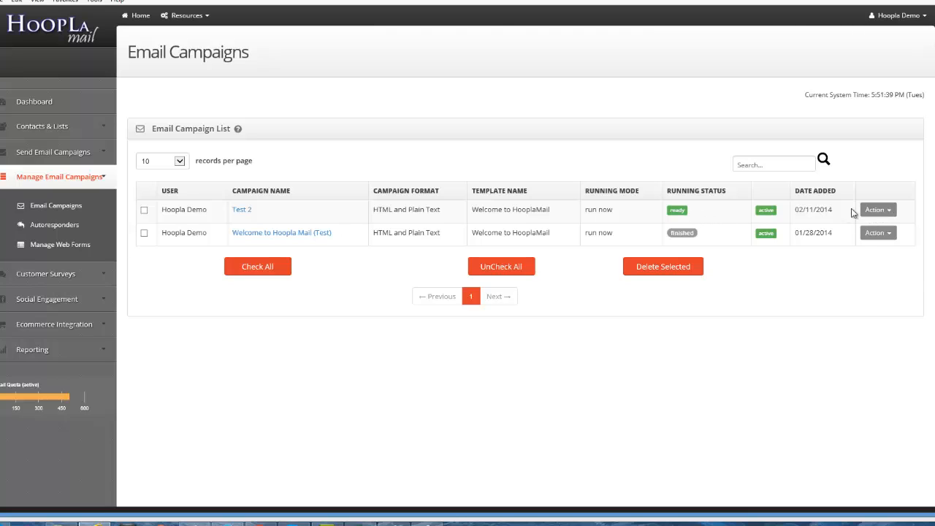
{"action": "left_click", "coordinate": [878, 209]}
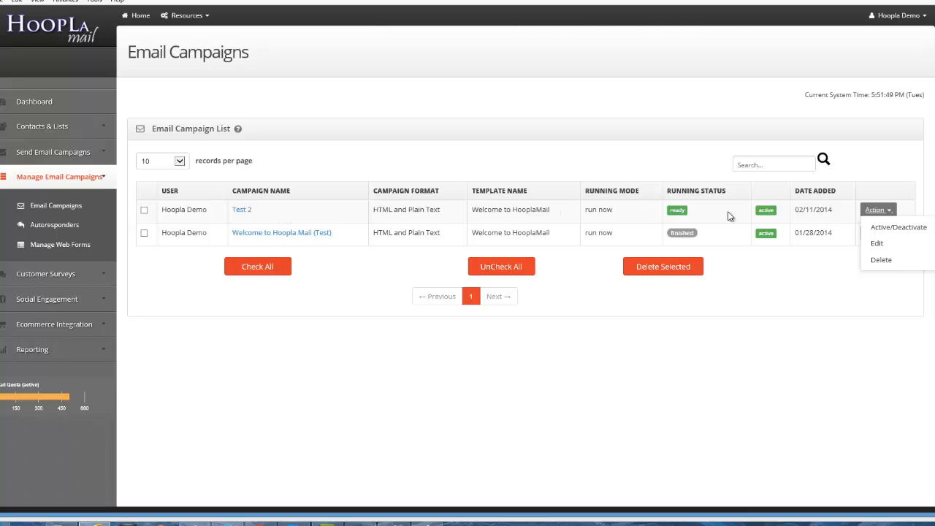
{"action": "left_click", "coordinate": [850, 206]}
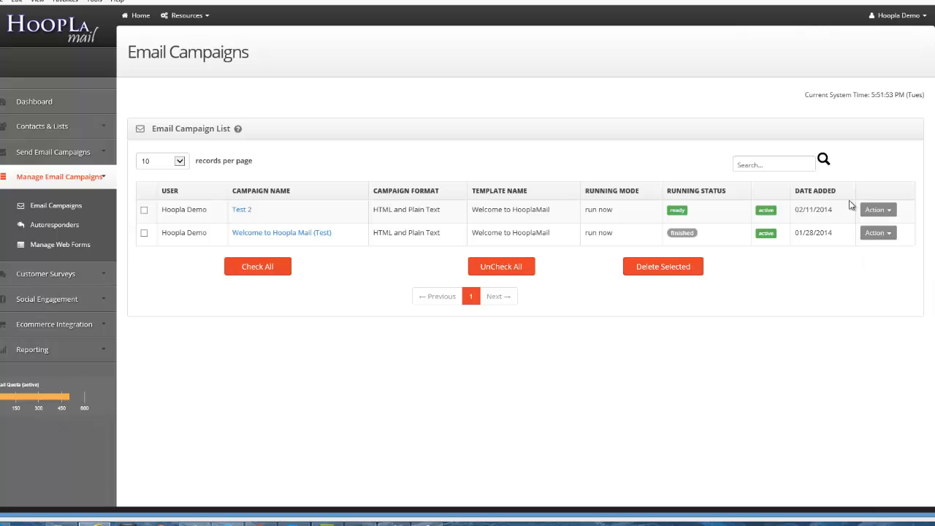